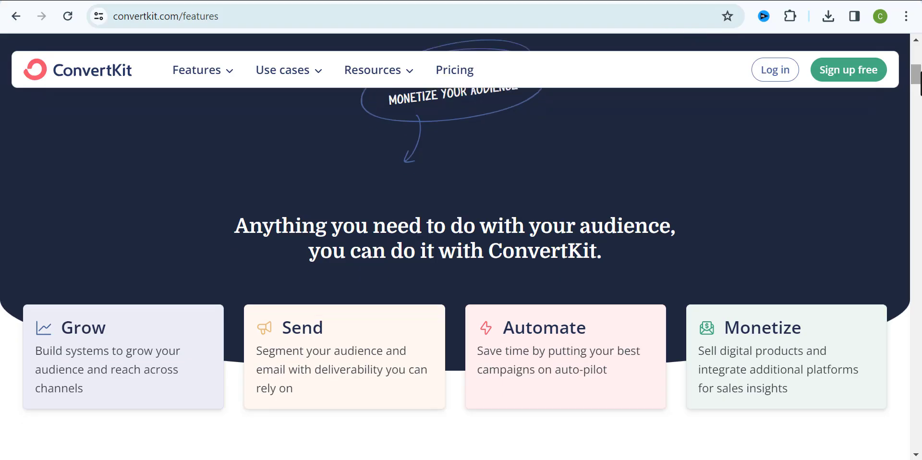
Examine the ConvertKit features page from the Grow, Send, Automate and Monetize overview down to the audience growth section
scroll(919, 78, "down", 3)
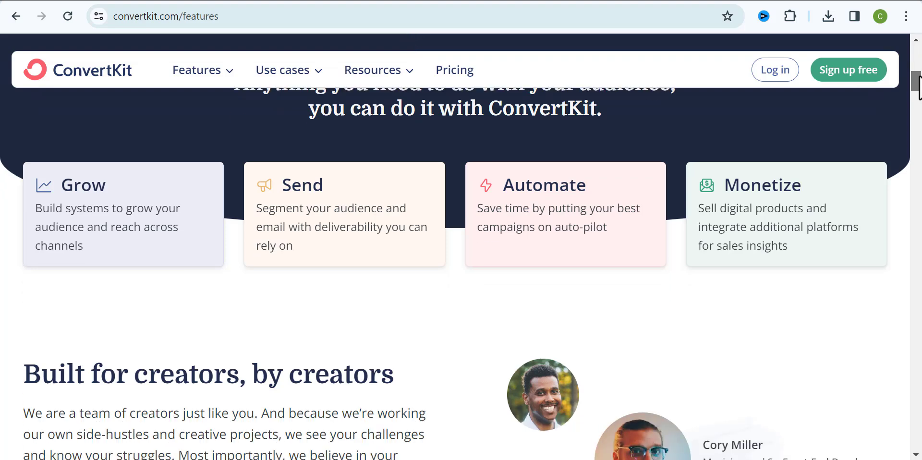
scroll(919, 86, "down", 2)
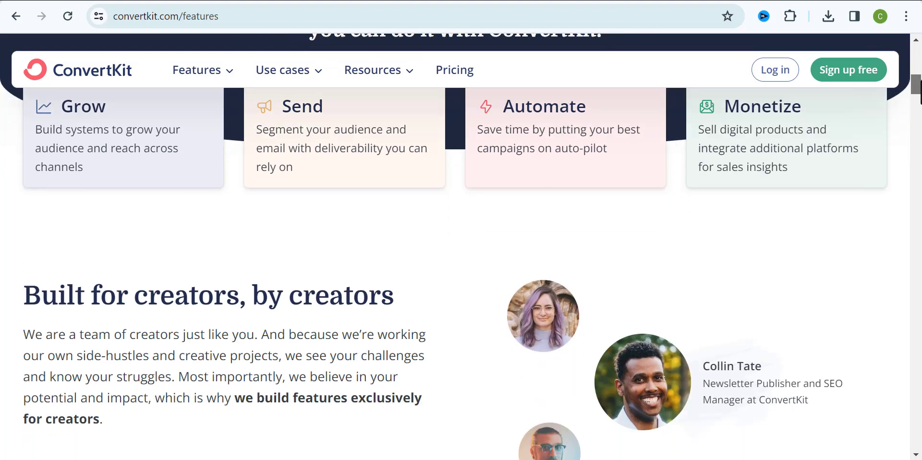
scroll(919, 89, "down", 4)
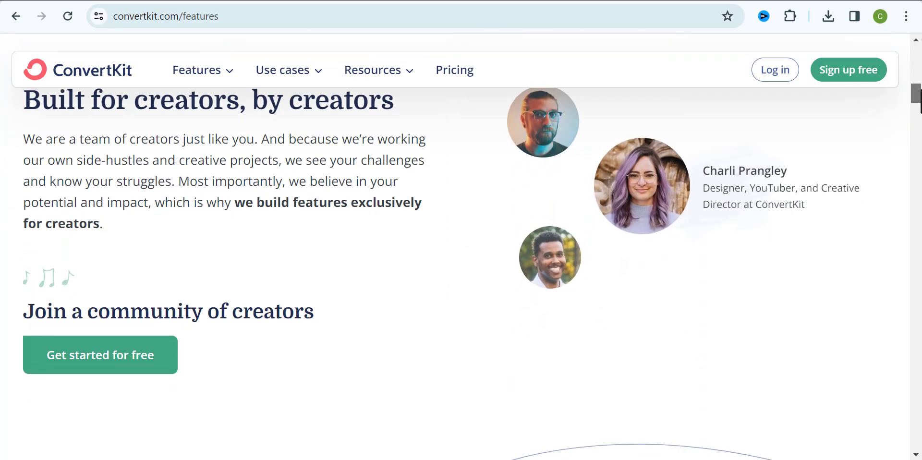
scroll(919, 104, "down", 4)
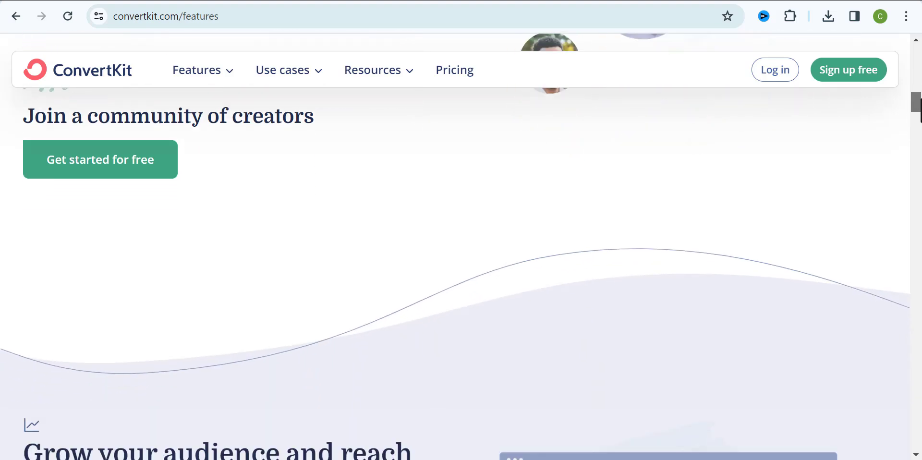
left_click_drag(919, 99, 917, 249)
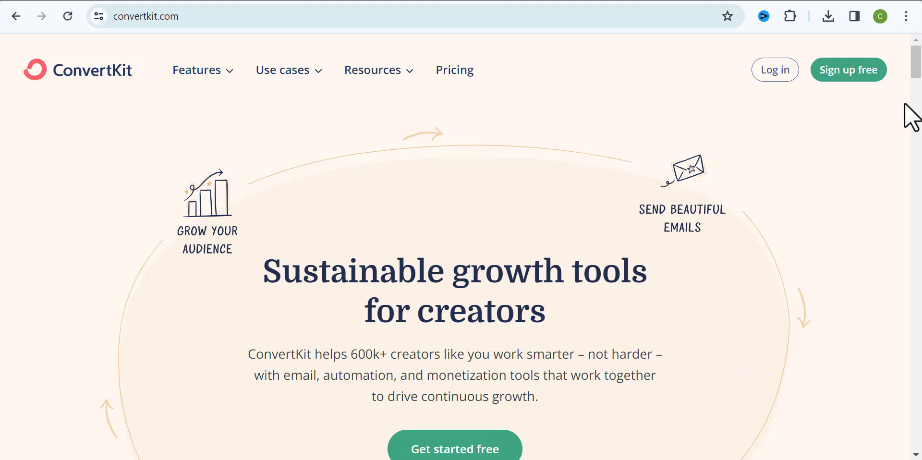
Look through the ConvertKit homepage down to the headline about creators and monthly emails, briefly highlighting part of that headline
left_click_drag(917, 73, 919, 176)
left_click_drag(620, 189, 528, 163)
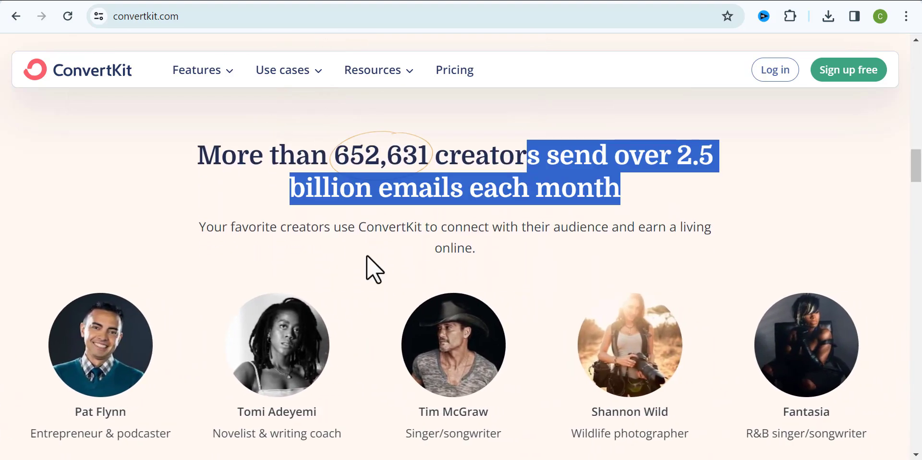
left_click(777, 231)
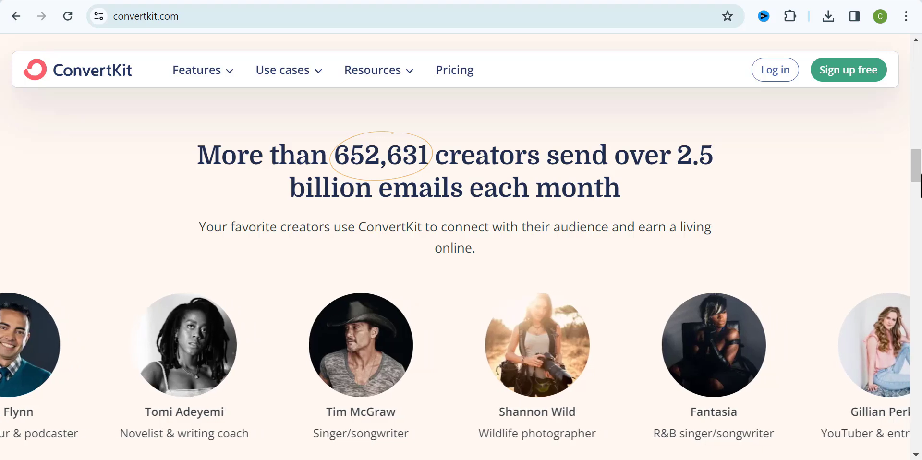
Open the free ConvertKit sign-up page from the homepage and complete the human verification check
left_click_drag(917, 172, 920, 48)
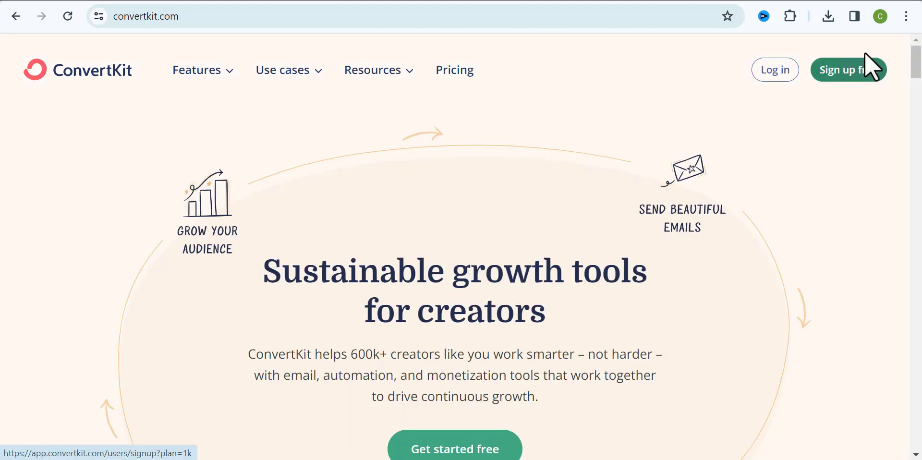
left_click(855, 76)
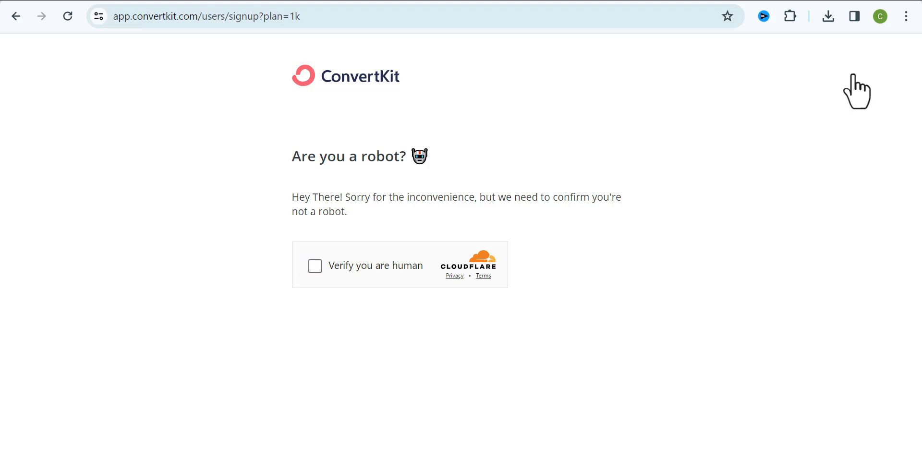
left_click(316, 269)
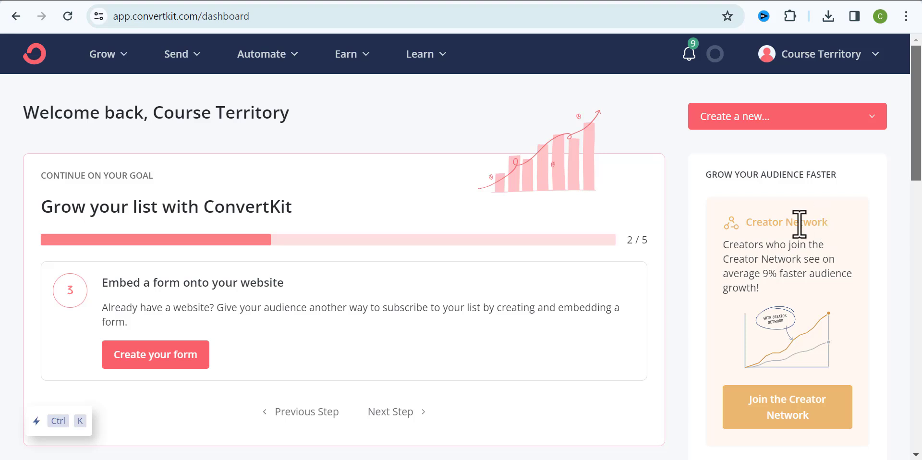
Enlarge the dashboard page and examine the New Subscribers figures, the top forms and landing pages, and the most recent subscribers
key("ctrl+plus")
key("ctrl+plus")
key("ctrl+plus")
scroll(345, 205, "down", 5)
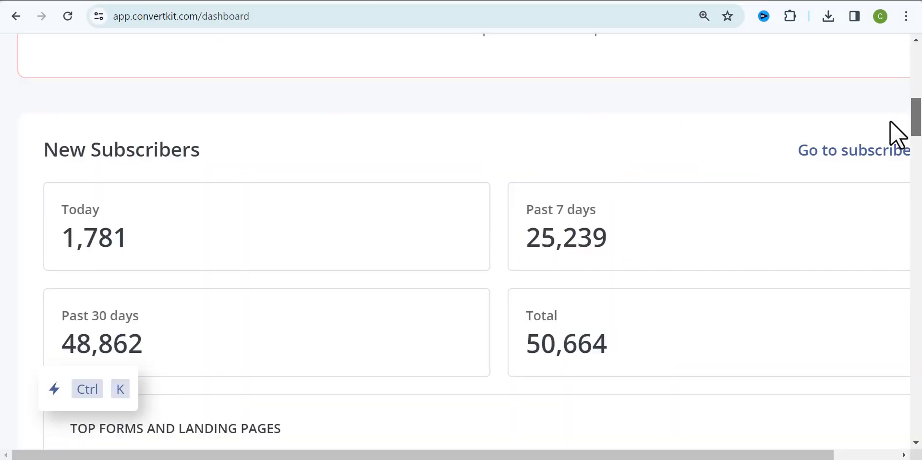
mouse_move(914, 127)
left_mouse_down()
mouse_move(920, 370)
mouse_move(911, 178)
mouse_move(911, 188)
mouse_move(914, 201)
mouse_move(919, 126)
left_mouse_up()
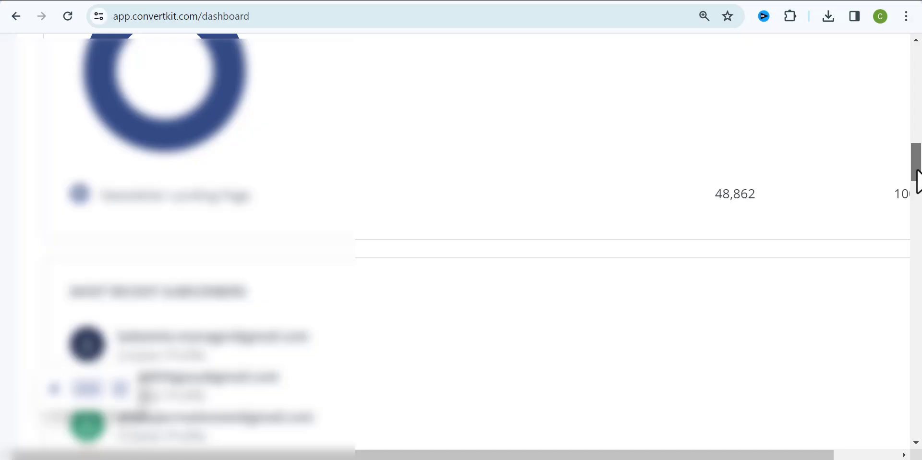
left_click_drag(914, 171, 920, 133)
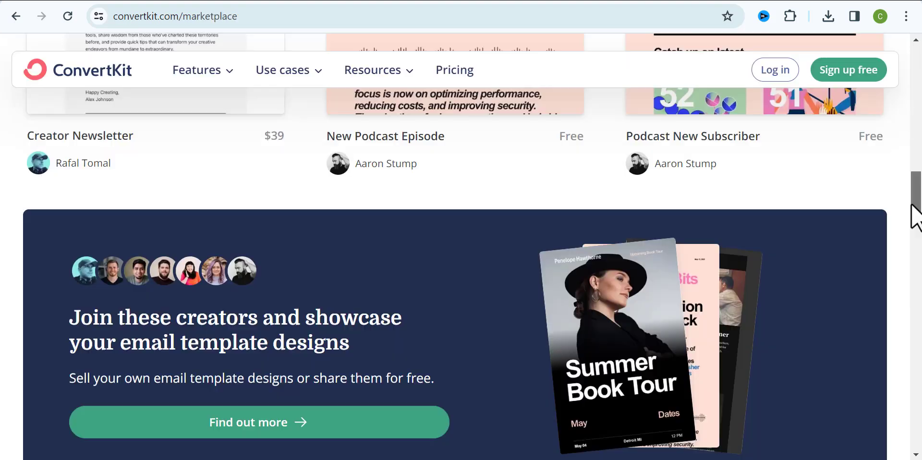
Browse the email template designs in the ConvertKit marketplace
left_click_drag(913, 206, 914, 288)
scroll(913, 288, "down", 1)
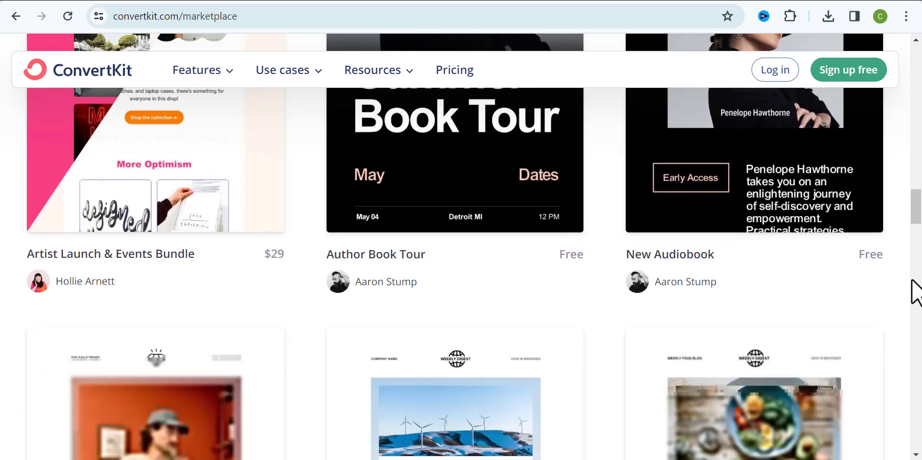
scroll(917, 216, "down", 2)
left_click_drag(919, 223, 917, 381)
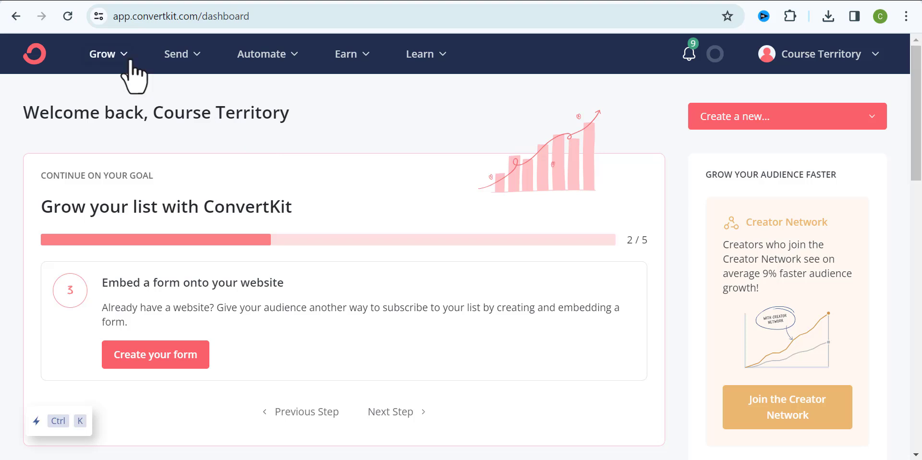
Open the subscribers list from the dashboard, start adding subscribers and choose to import a CSV
left_click(123, 70)
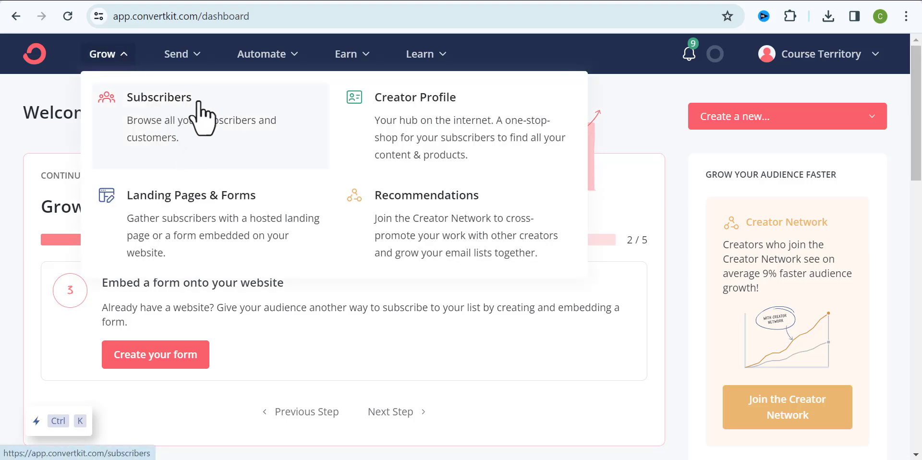
left_click(203, 141)
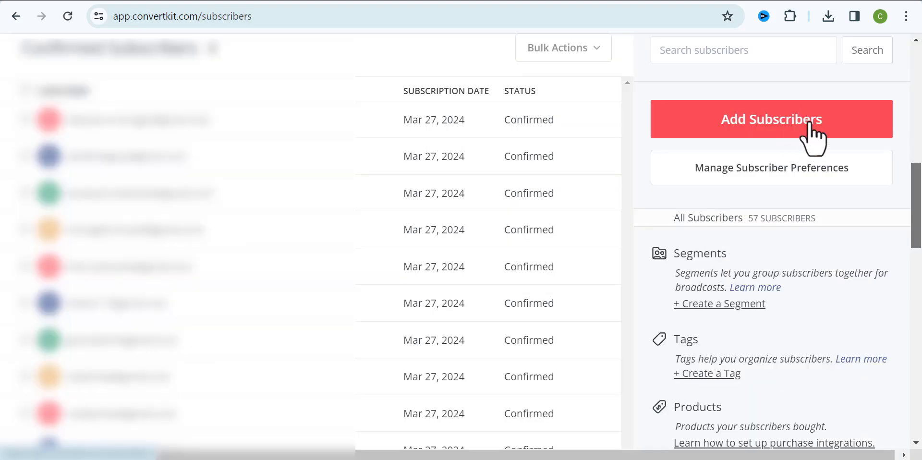
left_click(789, 121)
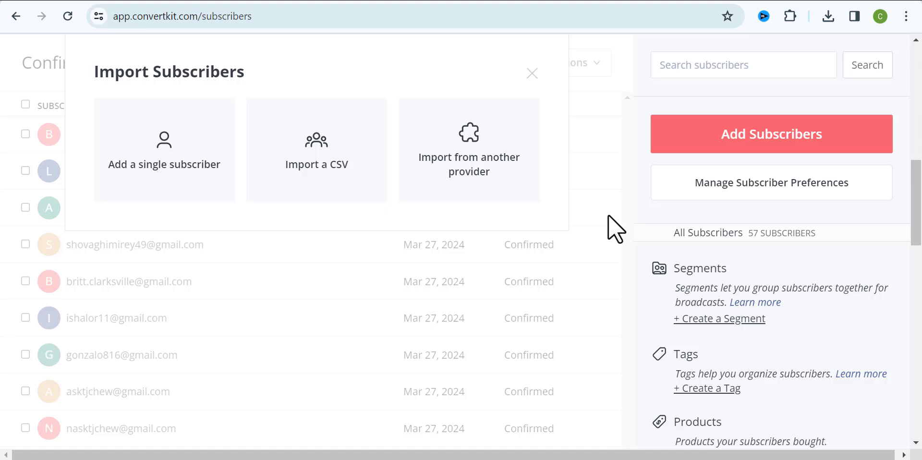
left_click(486, 166)
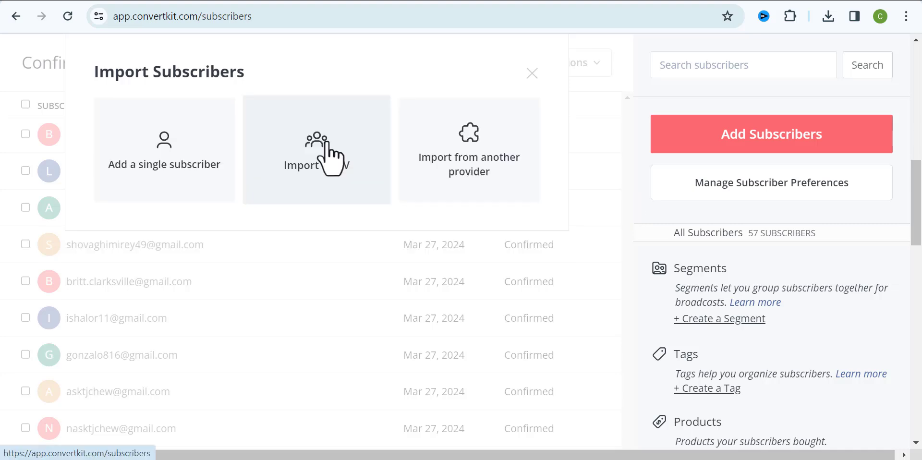
left_click(310, 168)
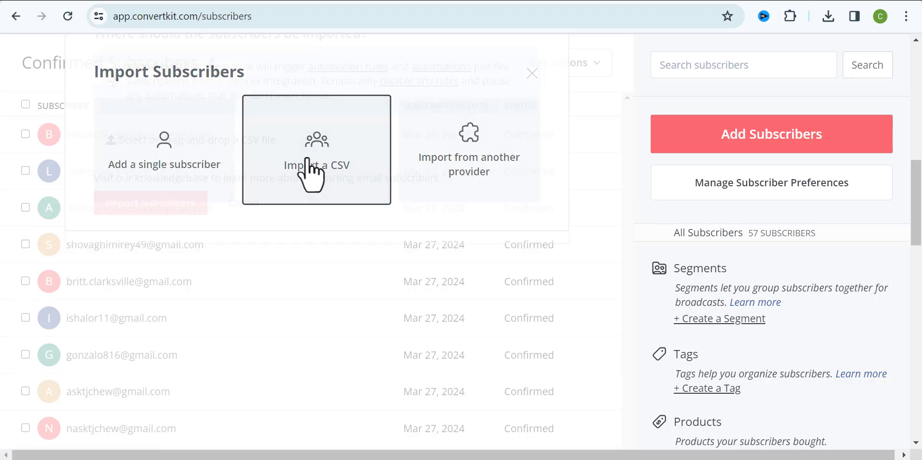
left_click(113, 355)
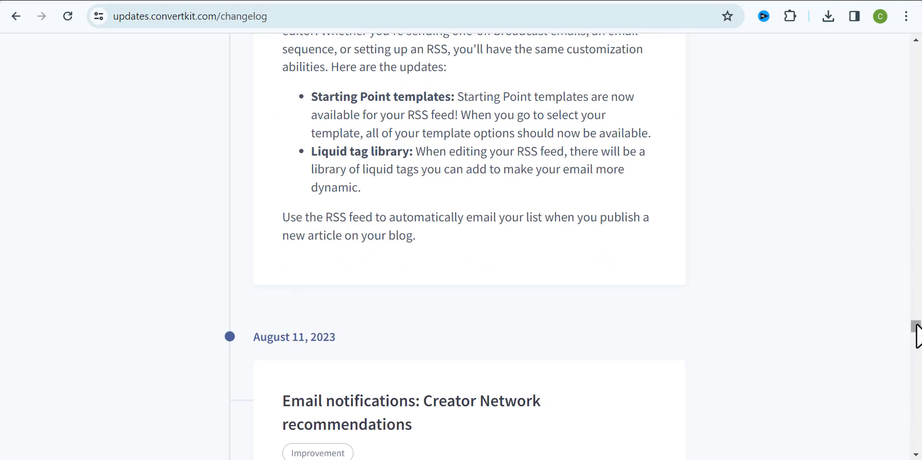
Look through the 2023 update entries in the ConvertKit changelog
left_click_drag(916, 325, 917, 452)
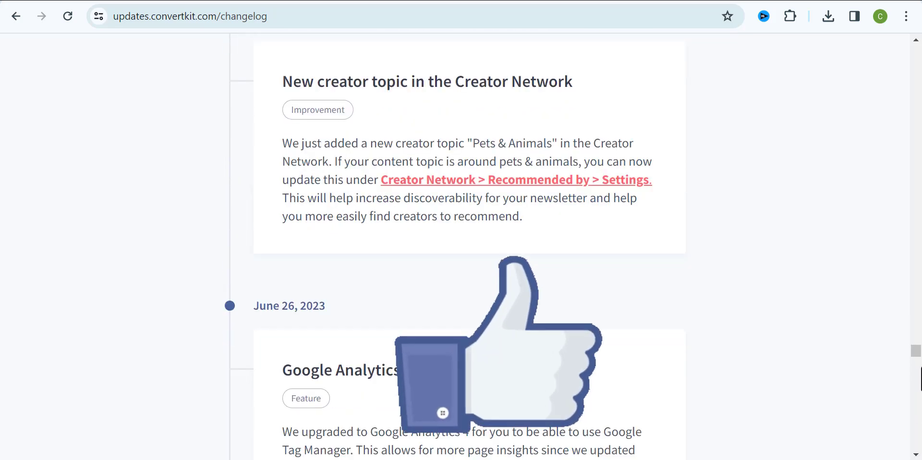
left_click_drag(915, 356, 916, 398)
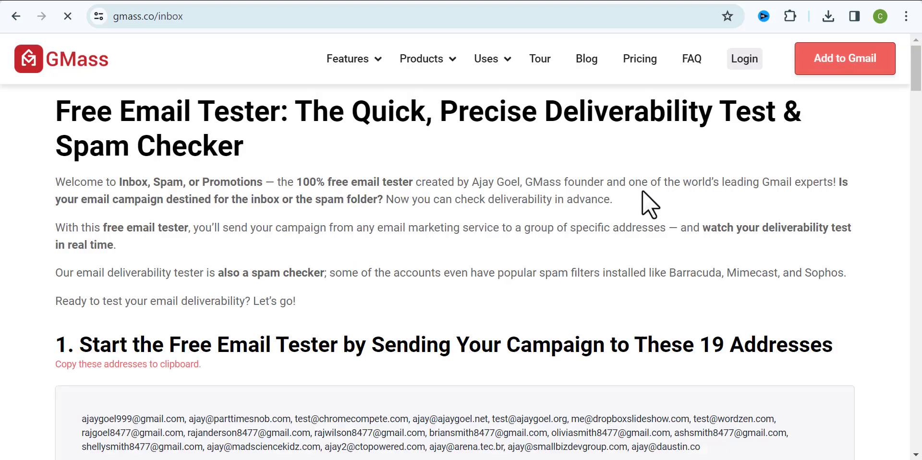
View the list of 19 test addresses on the GMass email tester page, highlight it, and clear the highlight
left_click_drag(918, 96, 920, 118)
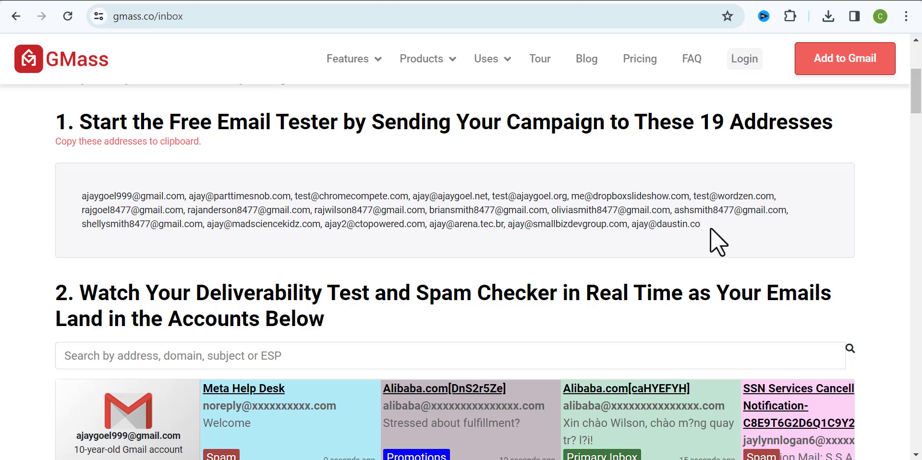
left_click_drag(710, 229, 76, 187)
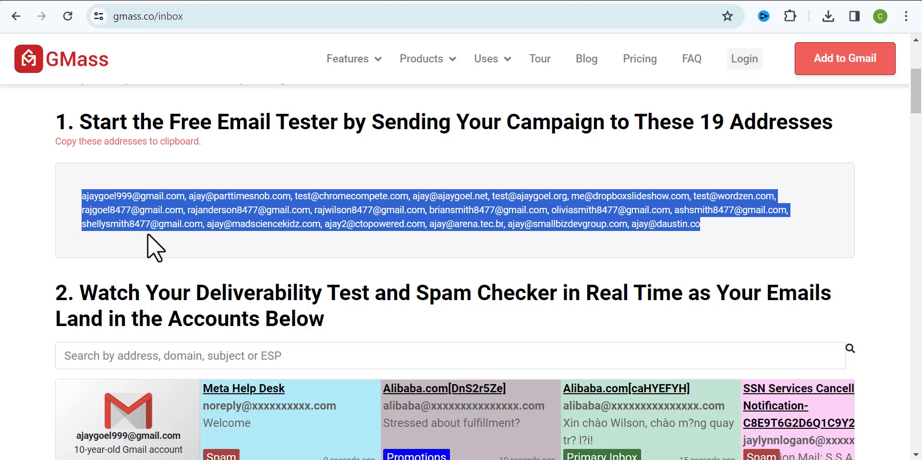
left_click(734, 225)
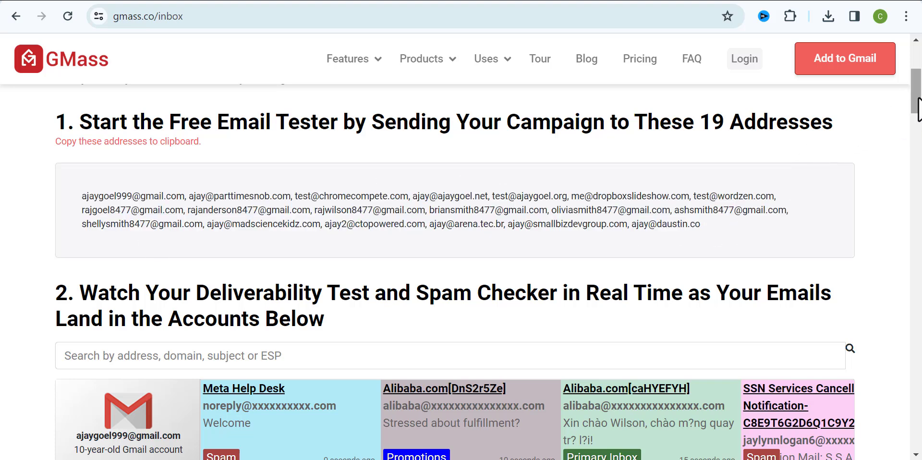
Examine the real-time deliverability and spam results for the test accounts on the GMass email tester page
scroll(913, 110, "down", 4)
scroll(489, 264, "down", 1)
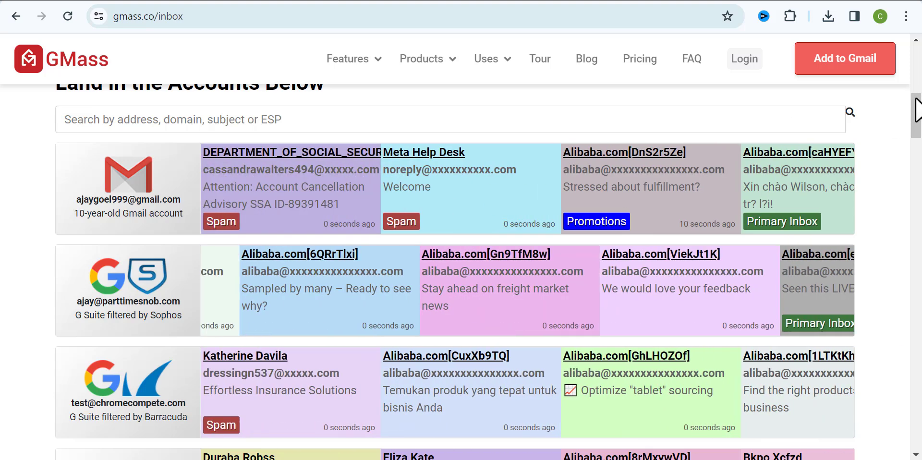
scroll(917, 128, "down", 2)
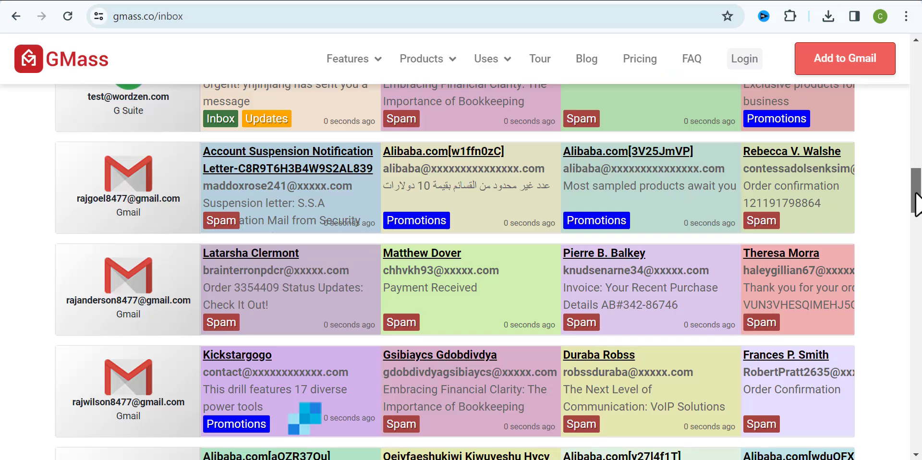
left_click_drag(916, 204, 919, 269)
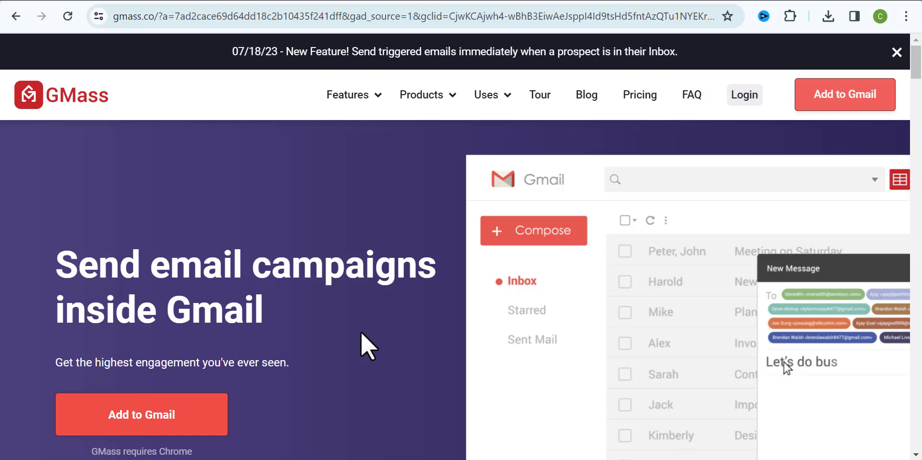
Open the Inbox, Spam, or Promotions tool from the GMass homepage and briefly highlight its 19 test addresses
mouse_move(452, 101)
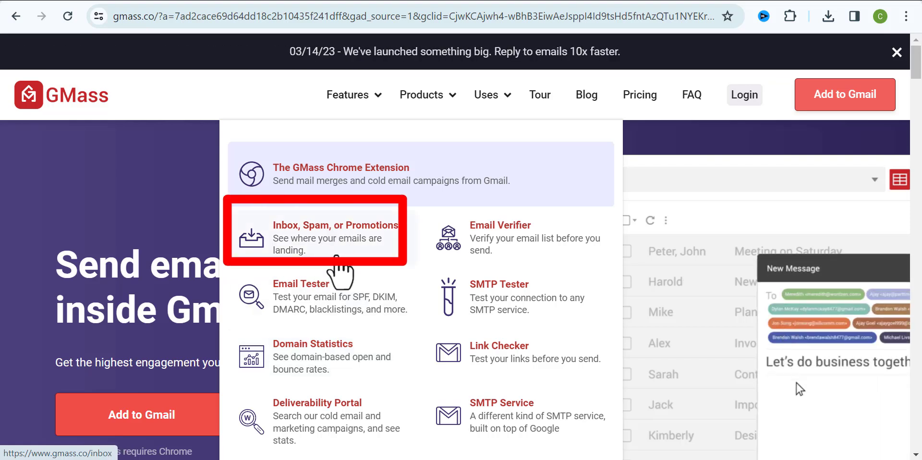
left_click(336, 257)
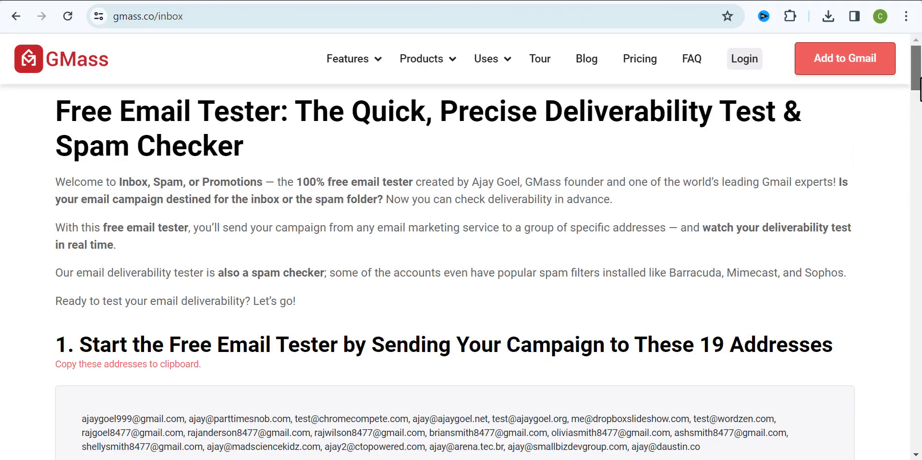
scroll(919, 89, "down", 5)
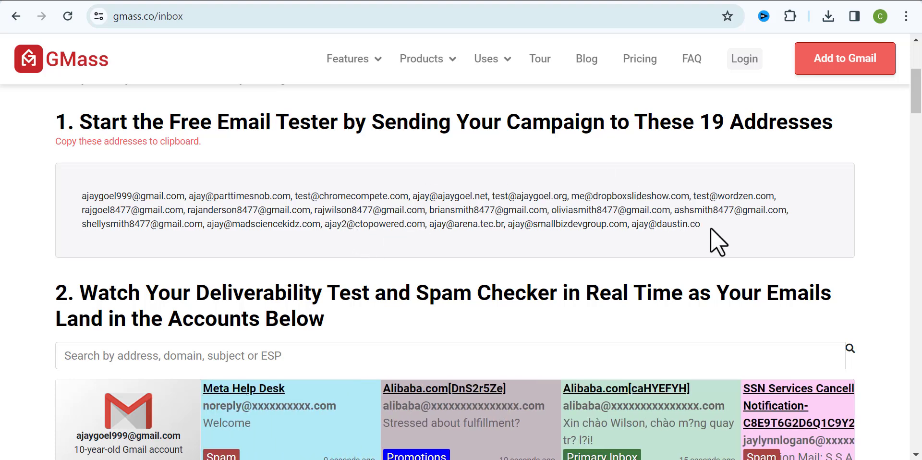
left_click_drag(711, 229, 72, 192)
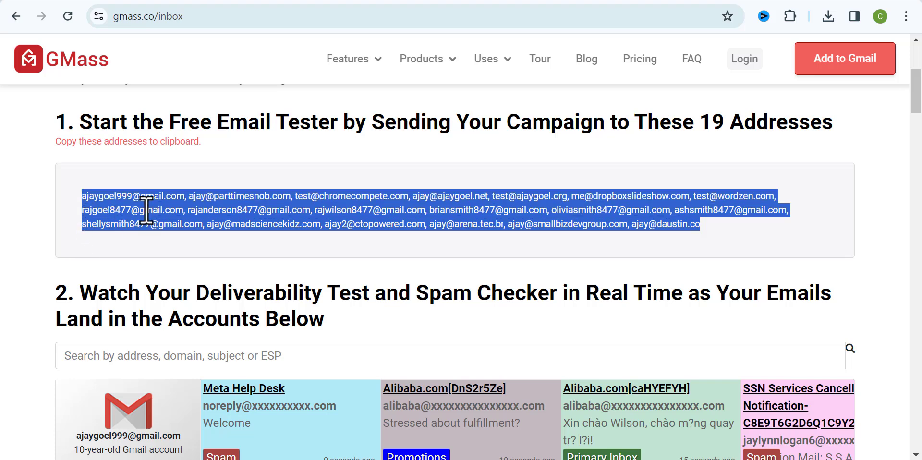
left_click(734, 225)
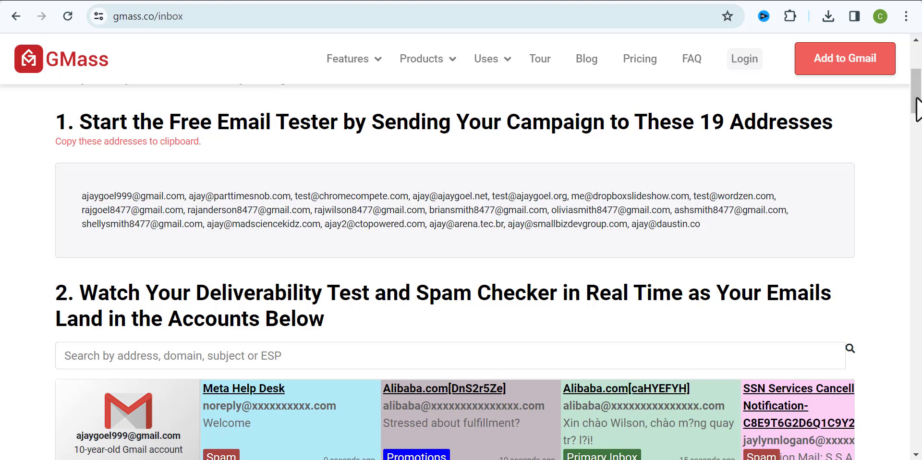
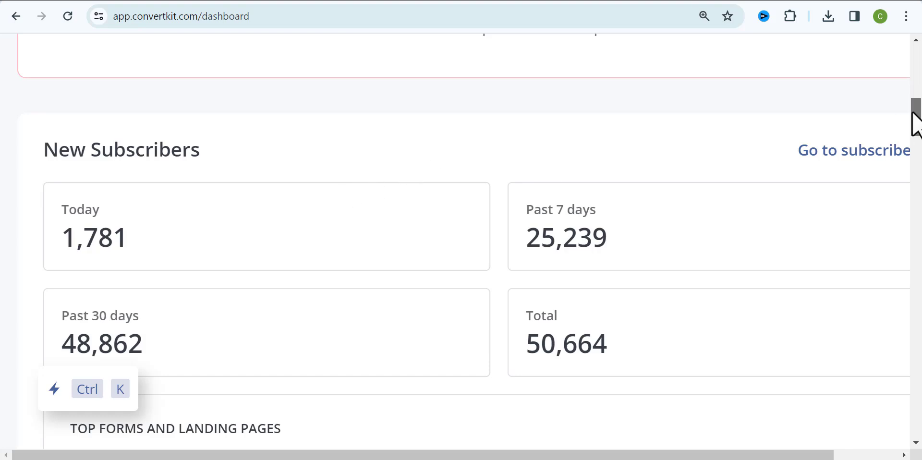
View the new subscriber figures on the ConvertKit dashboard and compare the Free, Creator and Creator Pro plans on the pricing page
mouse_move(913, 123)
left_mouse_down()
mouse_move(919, 360)
mouse_move(920, 122)
mouse_move(919, 134)
left_mouse_up()
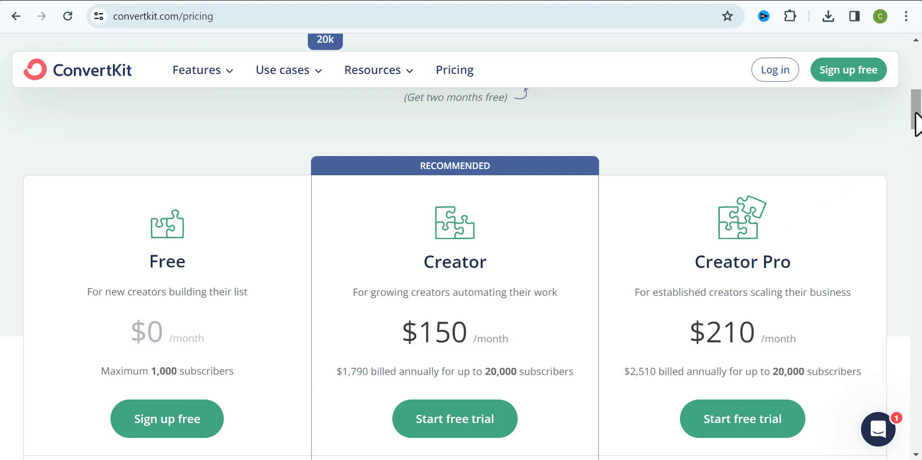
left_click_drag(917, 117, 920, 121)
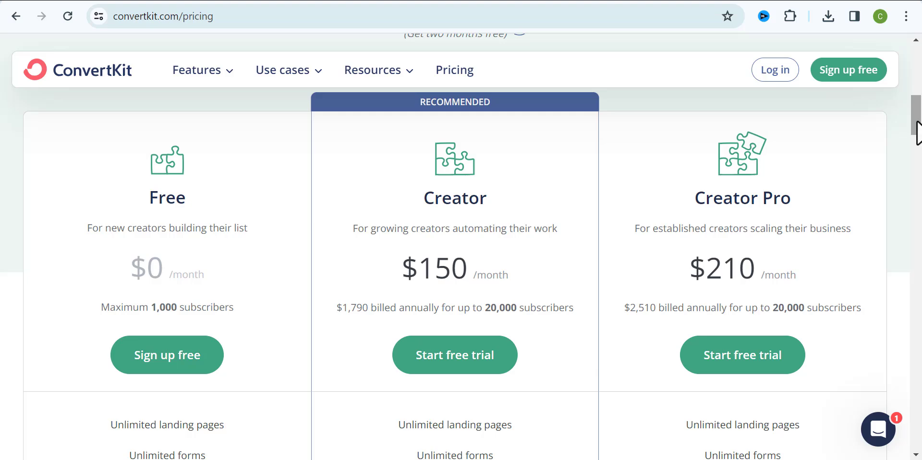
left_click_drag(918, 133, 920, 174)
left_click_drag(920, 146, 920, 124)
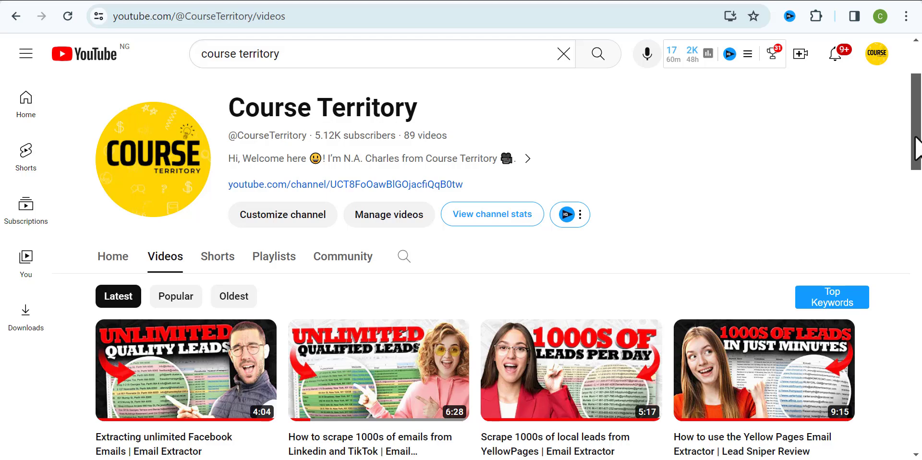
Skim the Course Territory videos on YouTube and review the new and most recent subscribers on the ConvertKit dashboard
left_click_drag(910, 138, 918, 416)
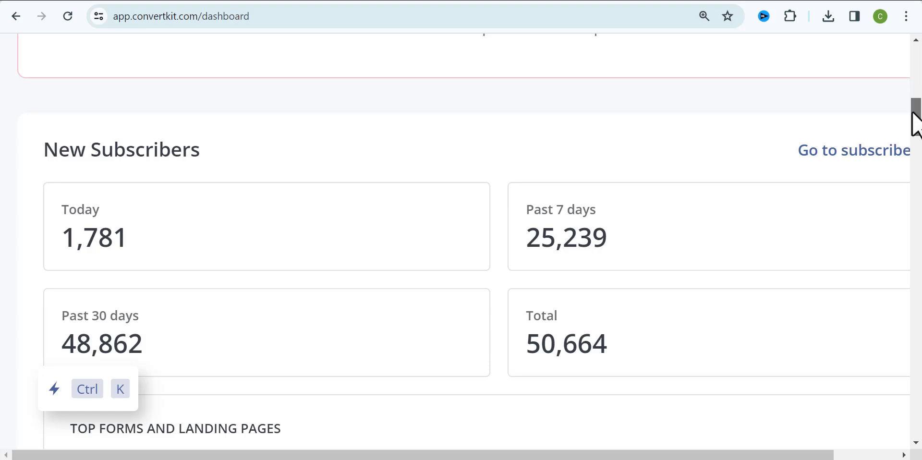
left_click_drag(914, 120, 913, 176)
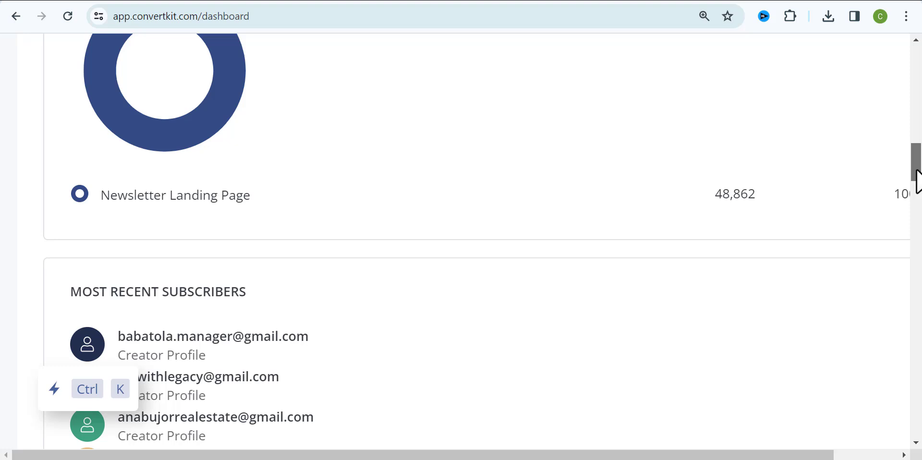
scroll(911, 198, "down", 5)
Browse the email marketing and lead generation videos on the Course Territory YouTube channel
left_click_drag(915, 206, 920, 131)
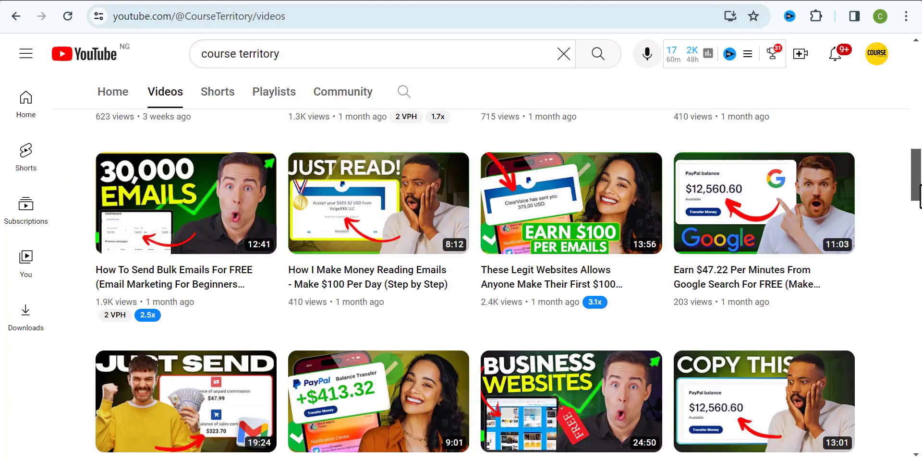
scroll(920, 175, "up", 3)
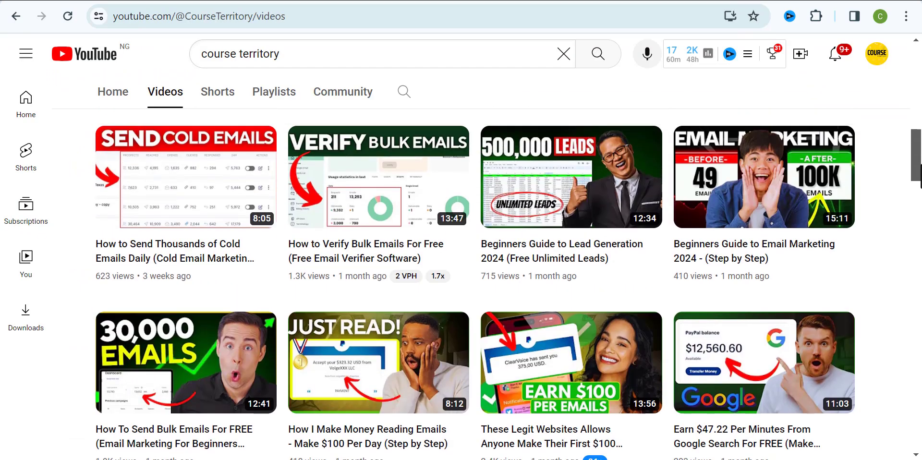
left_click_drag(920, 175, 920, 154)
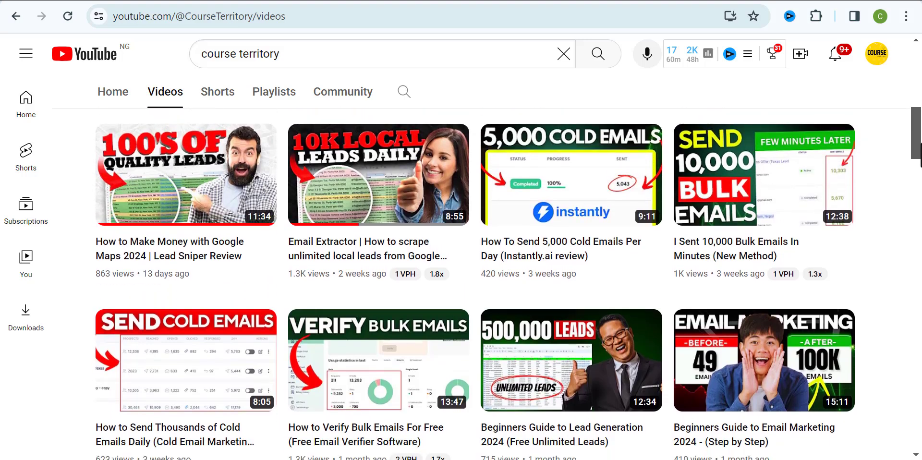